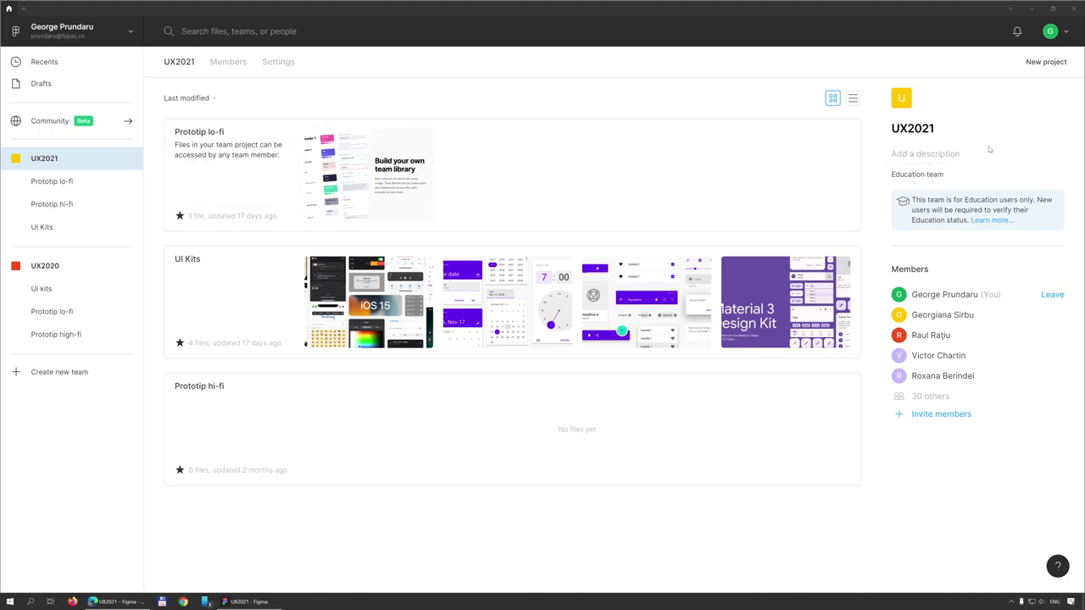
Browse the UX2021 team's Prototip lo-fi, Prototip hi-fi and UI Kits projects
left_click(34, 162)
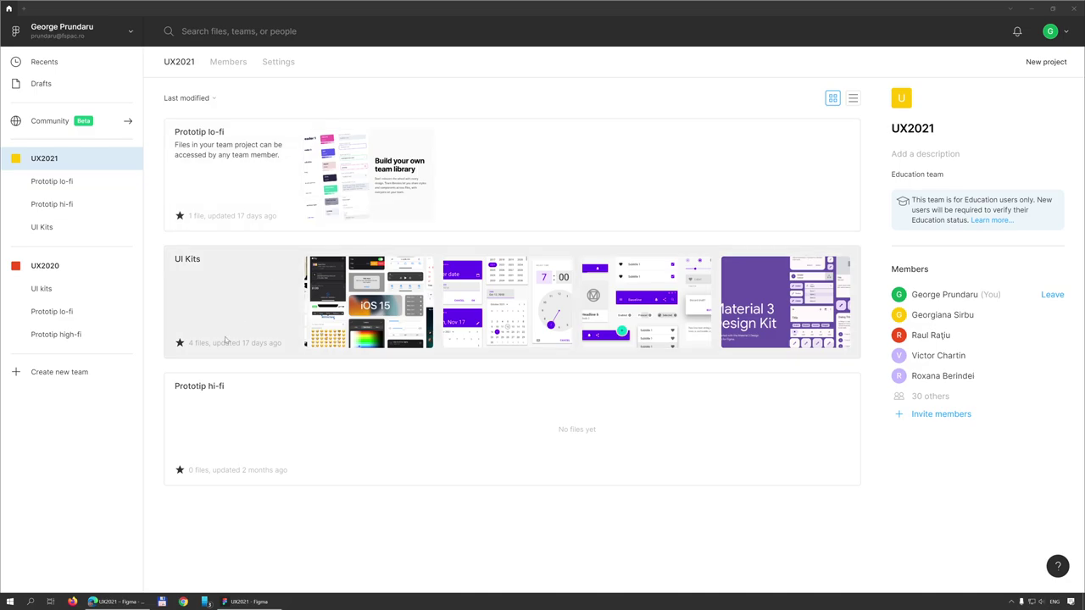
left_click(51, 182)
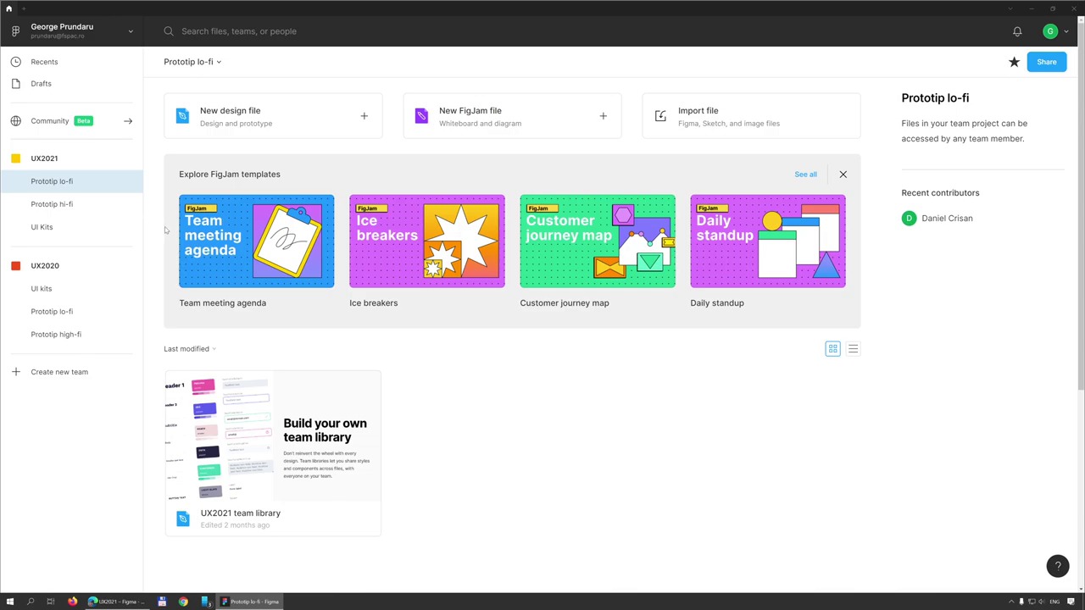
left_click(52, 206)
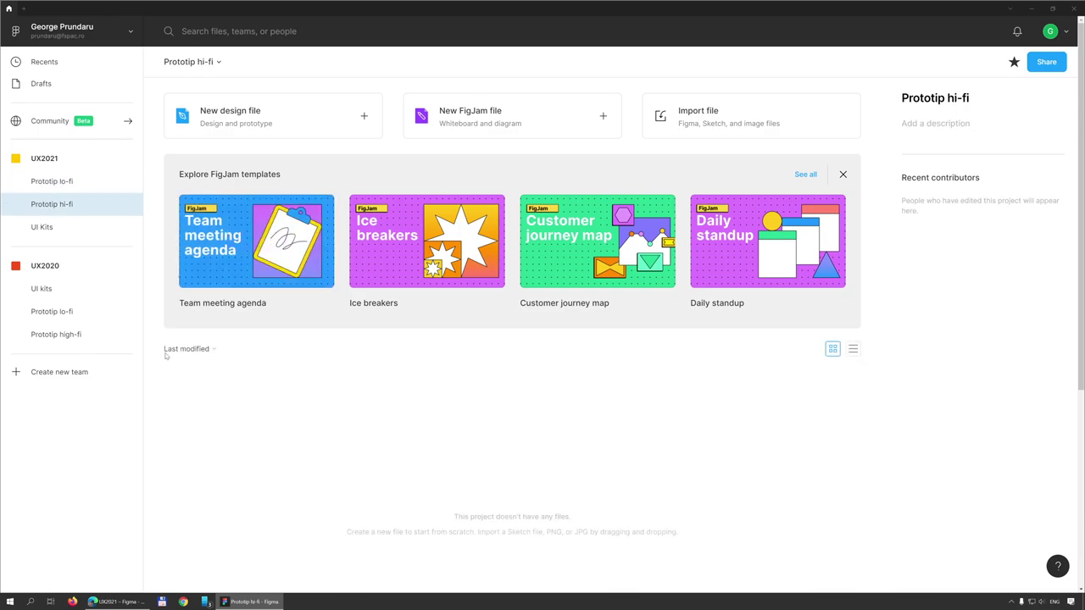
mouse_move(41, 228)
left_click(51, 232)
scroll(336, 380, "down", 1)
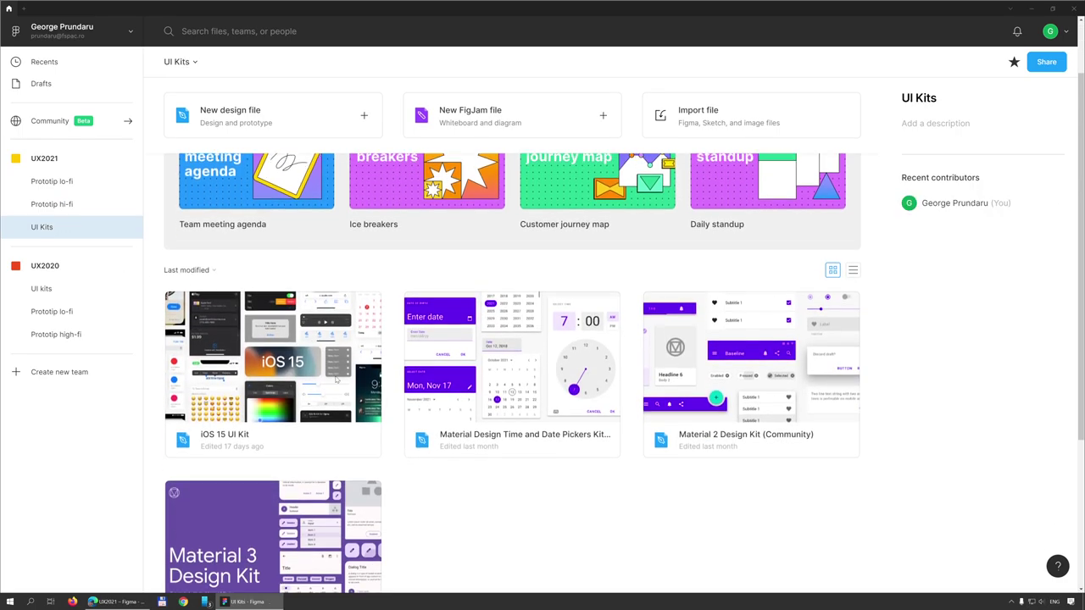
scroll(336, 378, "down", 2)
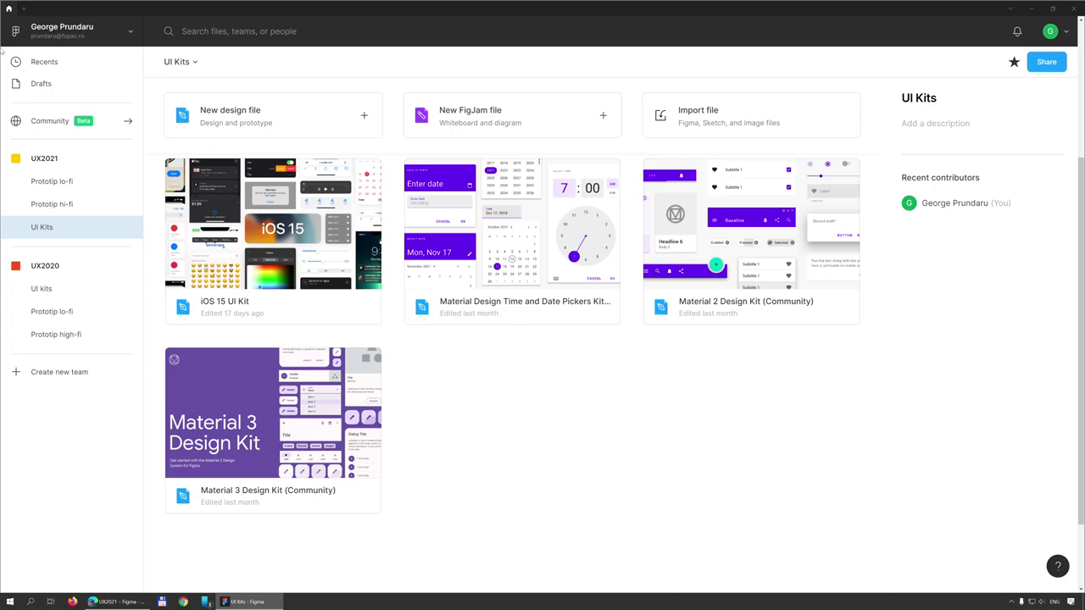
left_click(66, 161)
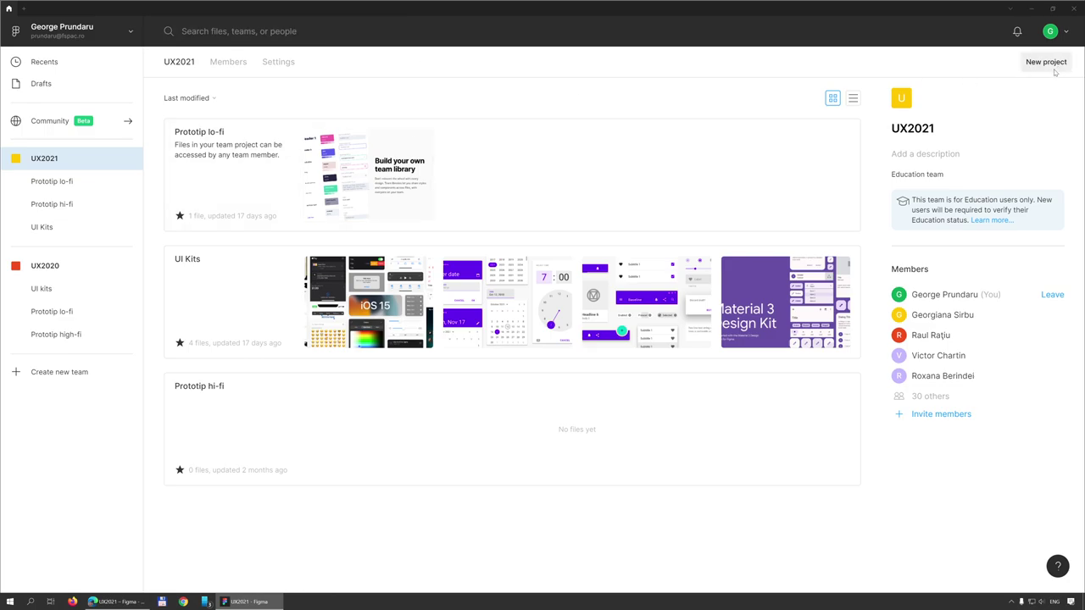
Check the app options and account switcher, then create a blank design file
left_click(1010, 10)
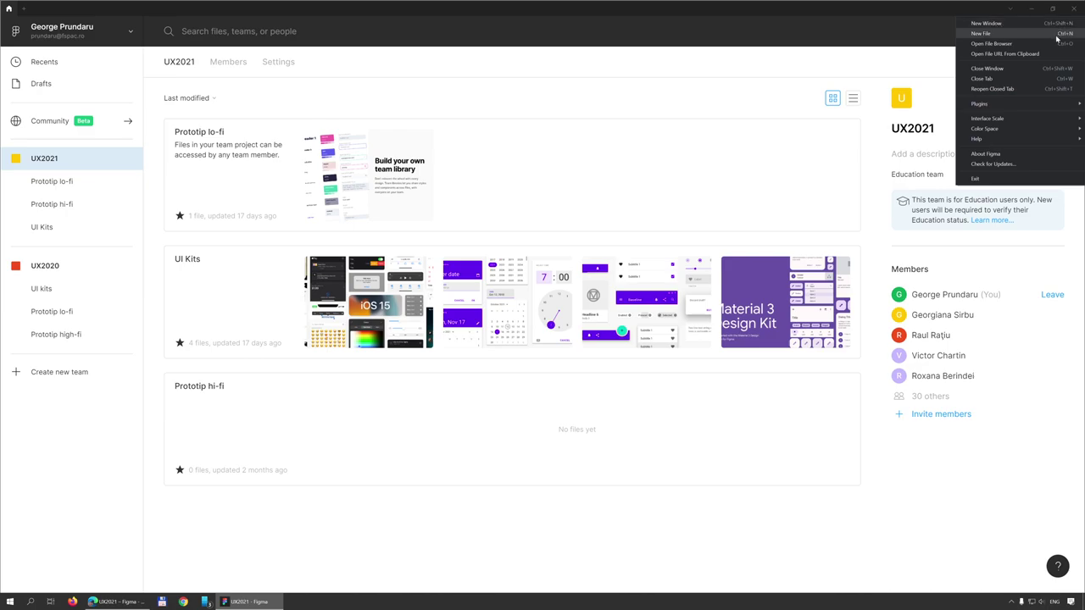
left_click(17, 38)
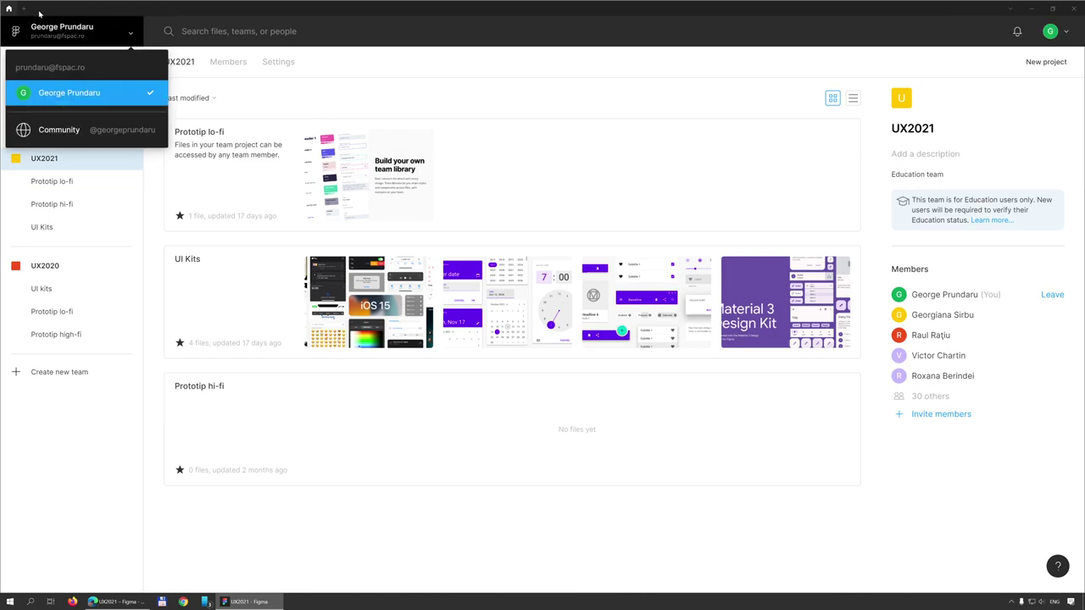
left_click(217, 70)
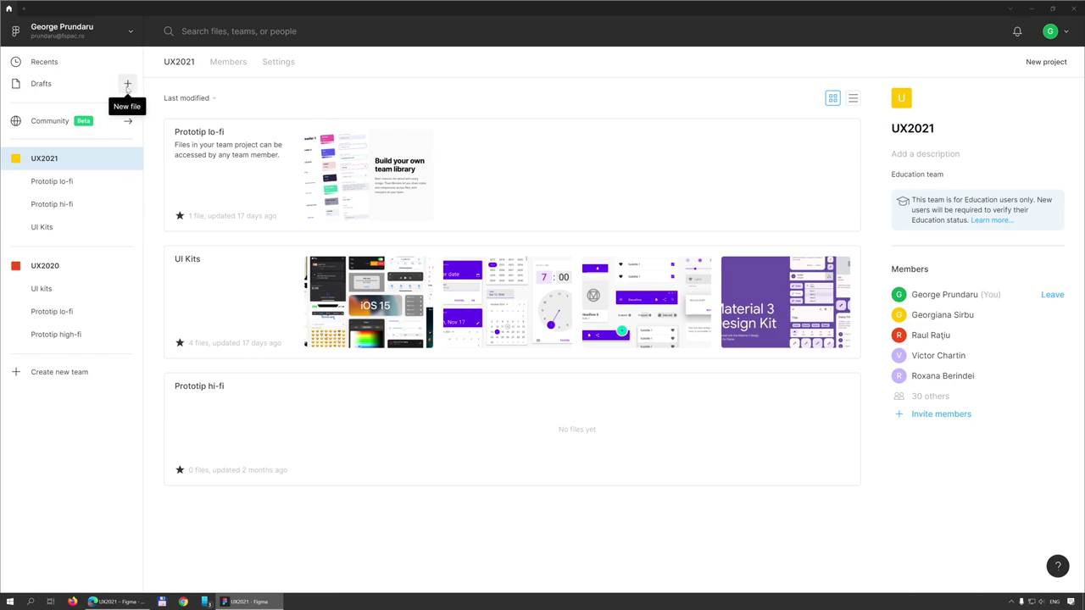
left_click(25, 11)
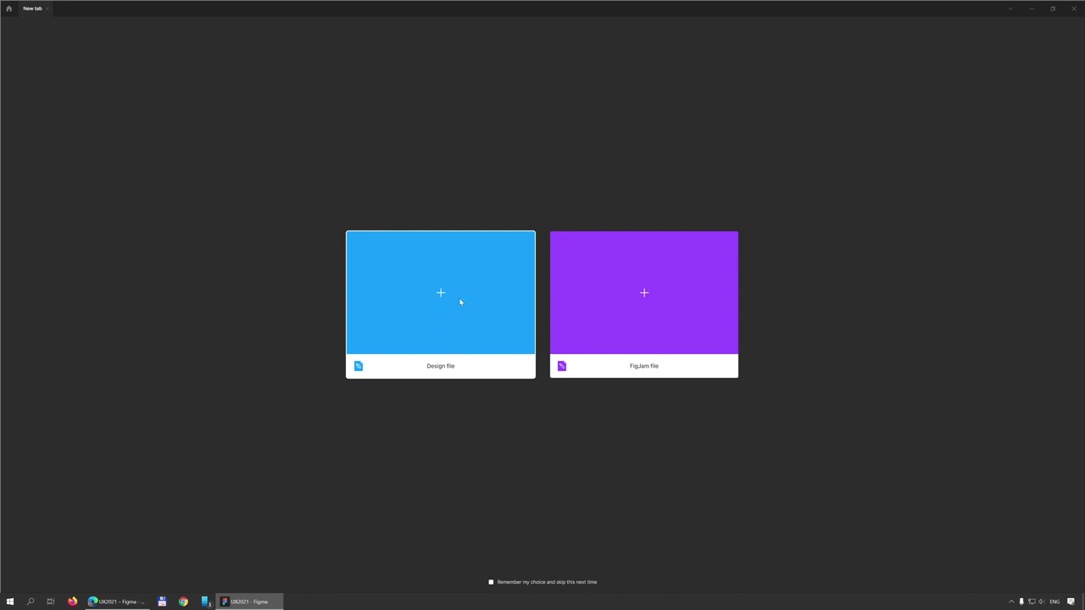
left_click(460, 302)
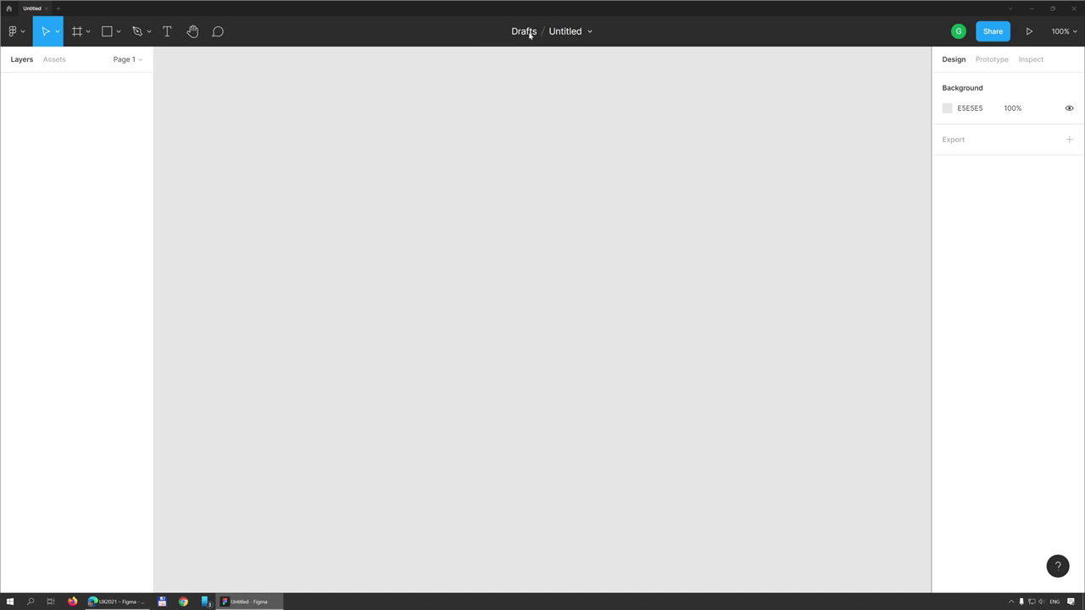
Rename the Untitled draft design file to TEST
left_click(576, 34)
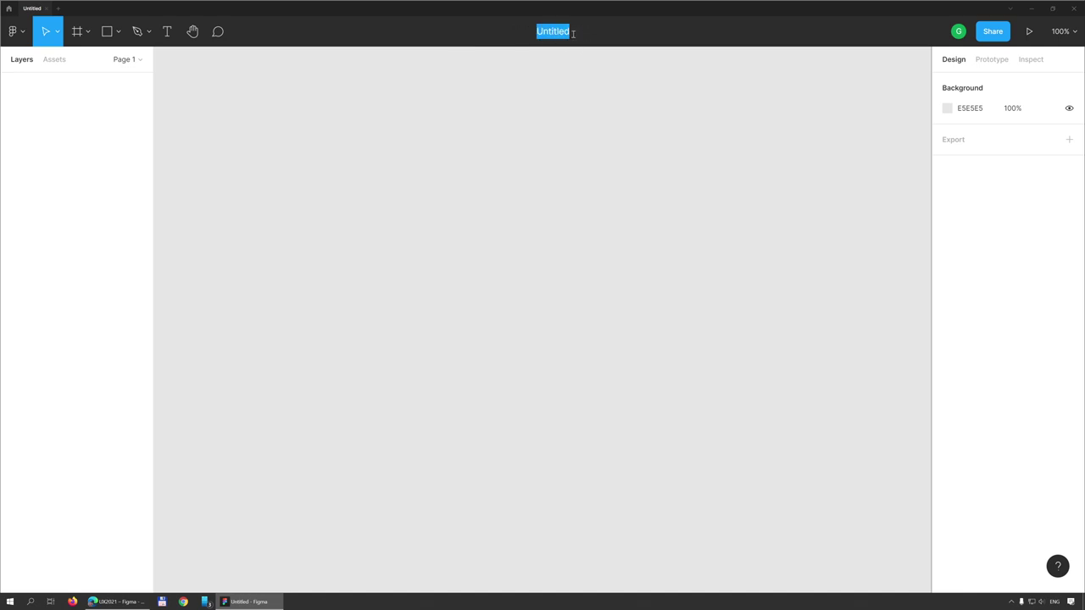
type("TE")
type("STY")
key("BackSpace")
left_click(573, 73)
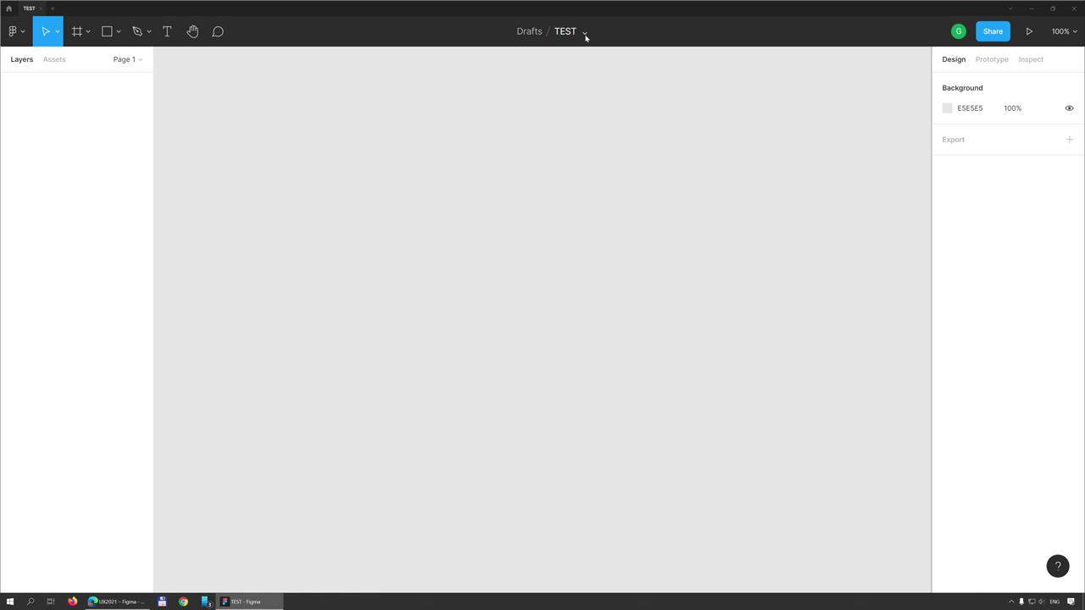
left_click(585, 34)
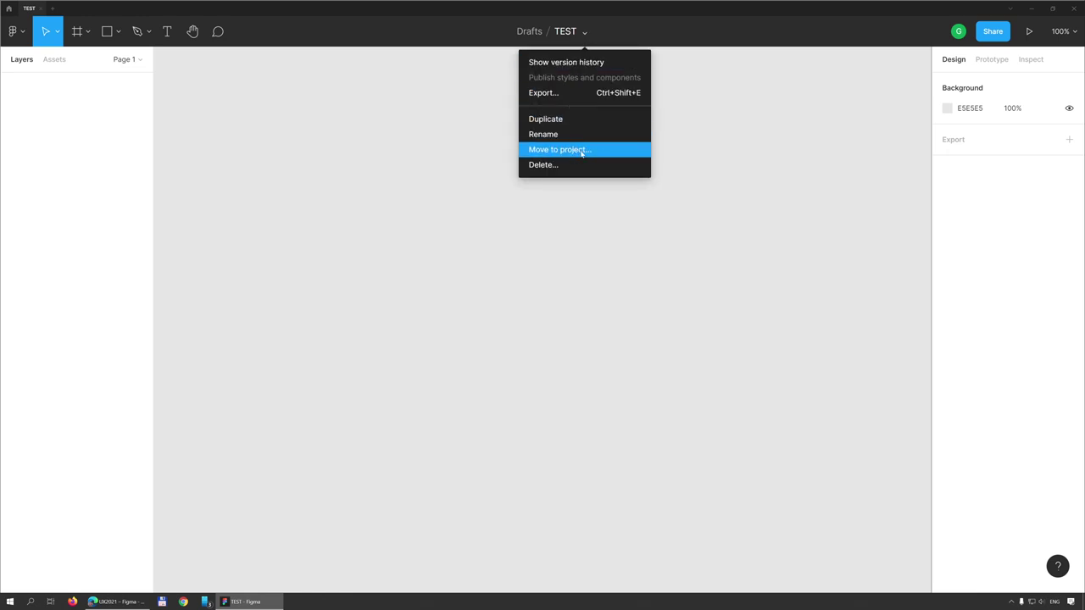
Move the TEST file from Drafts into UX2021's Prototip lo-fi project
left_click(582, 152)
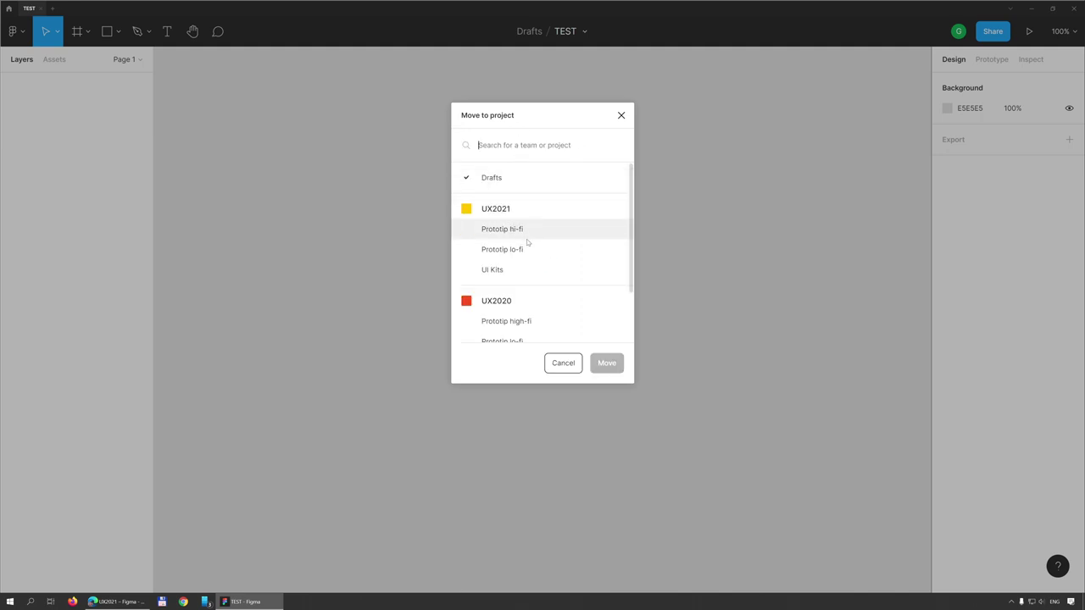
scroll(528, 271, "down", 2)
scroll(528, 279, "up", 2)
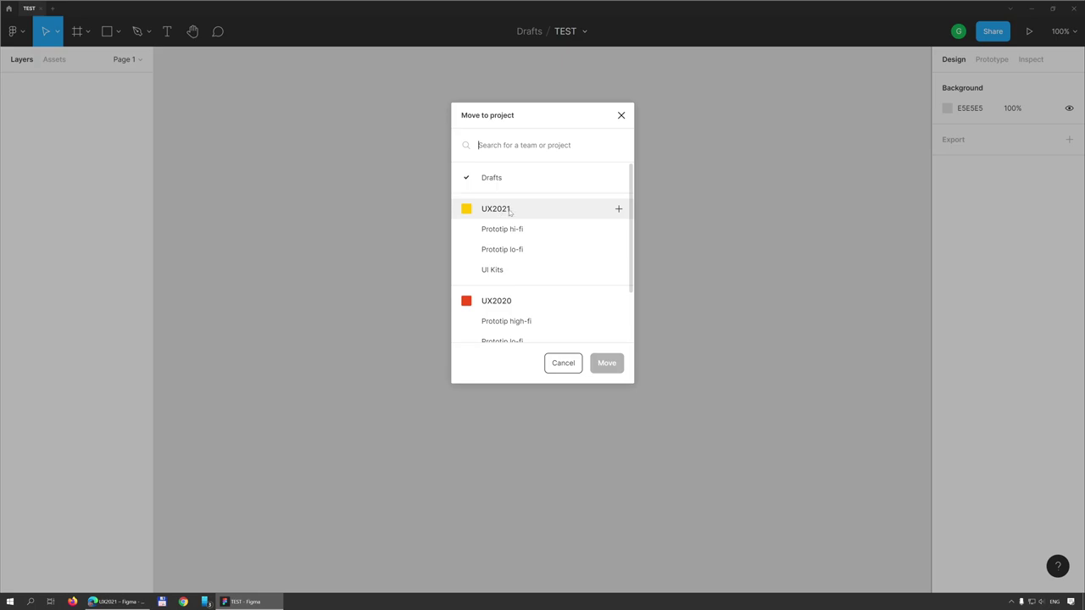
left_click(519, 251)
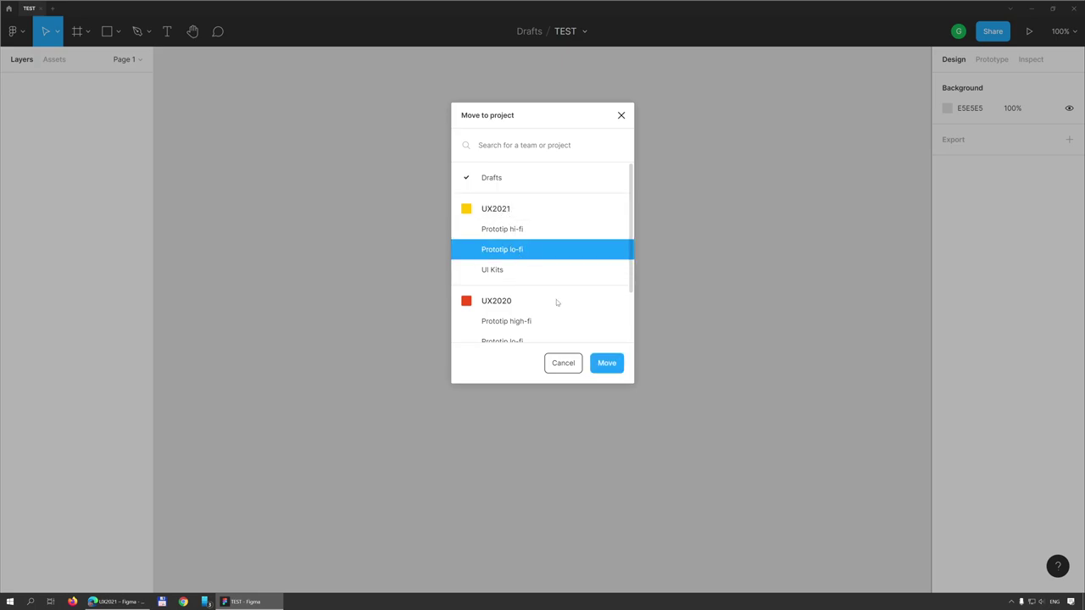
left_click(606, 365)
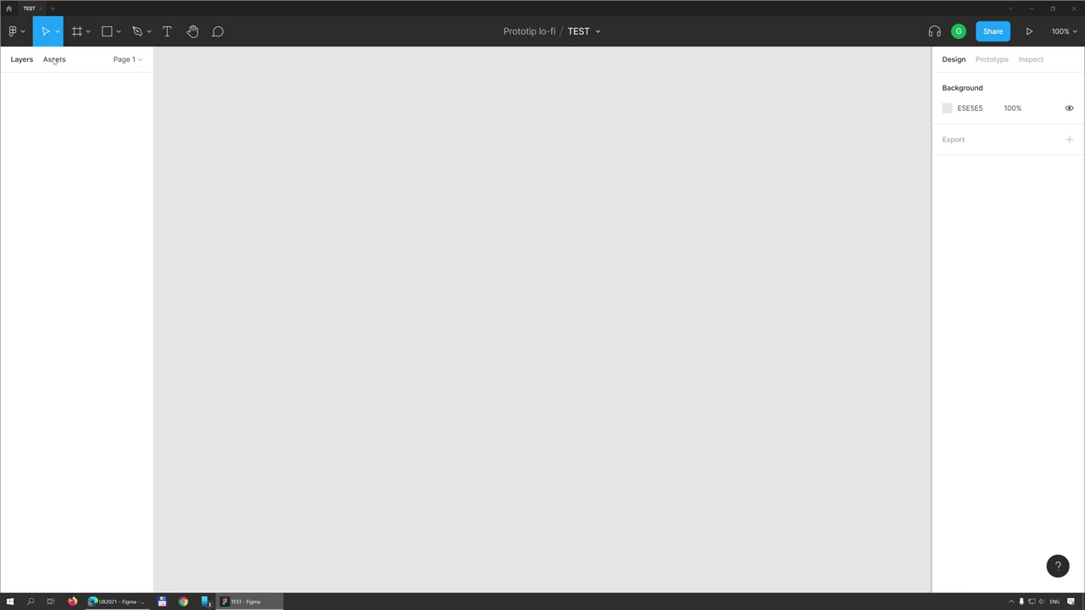
left_click(26, 34)
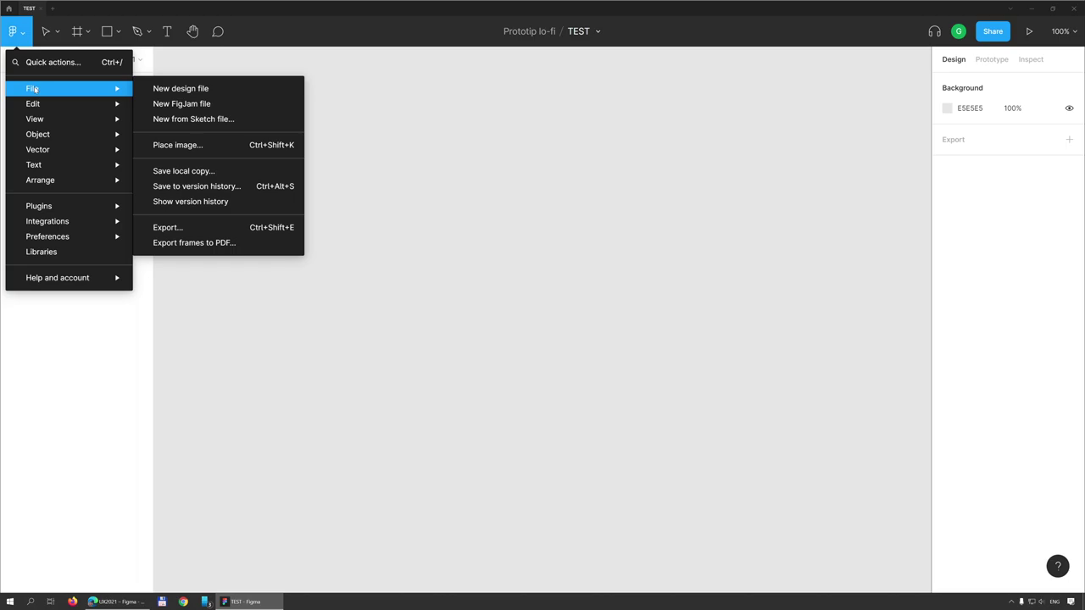
mouse_move(33, 88)
left_click(16, 34)
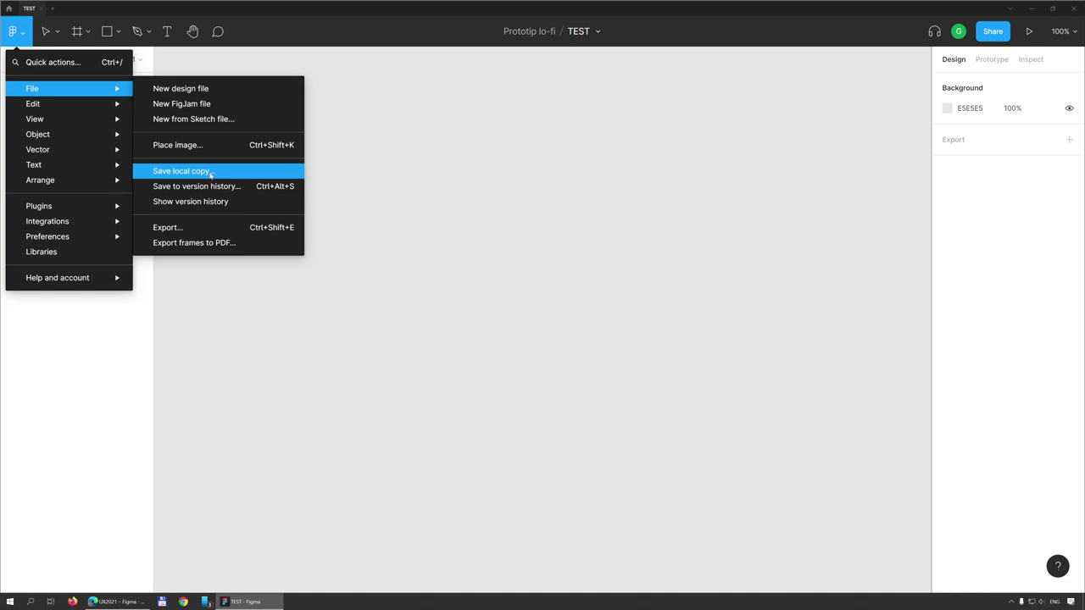
left_click(294, 27)
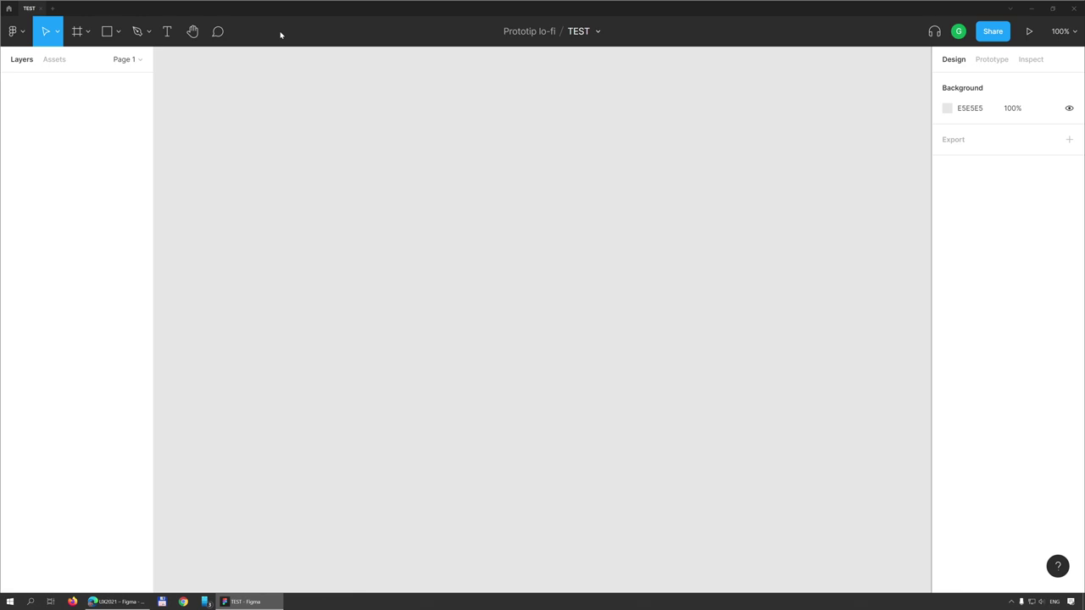
Open the Share invite for TEST with invitee permission set to can edit
left_click(994, 32)
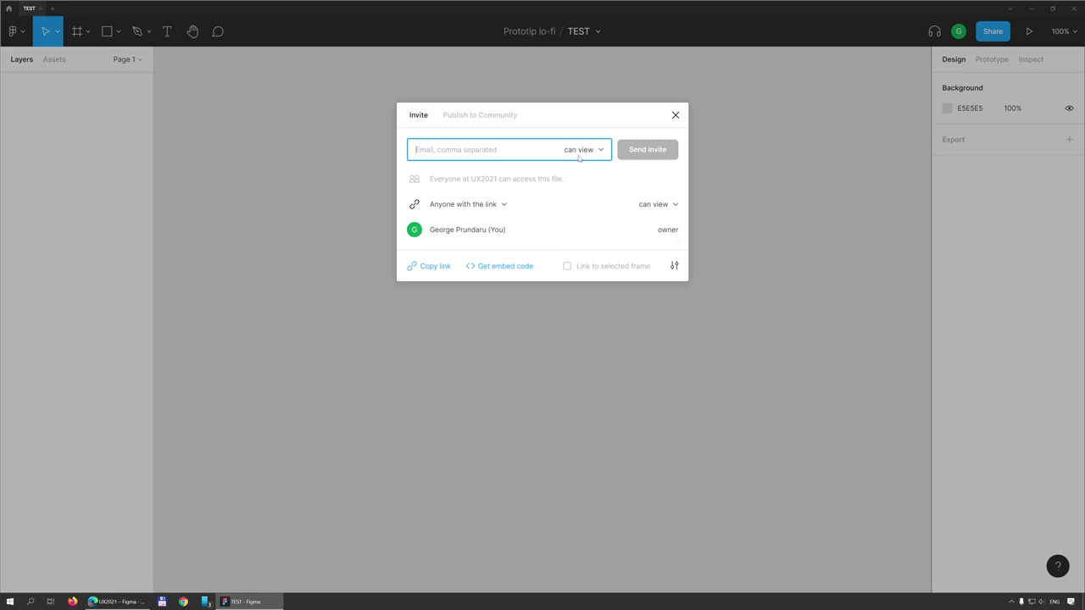
left_click(601, 151)
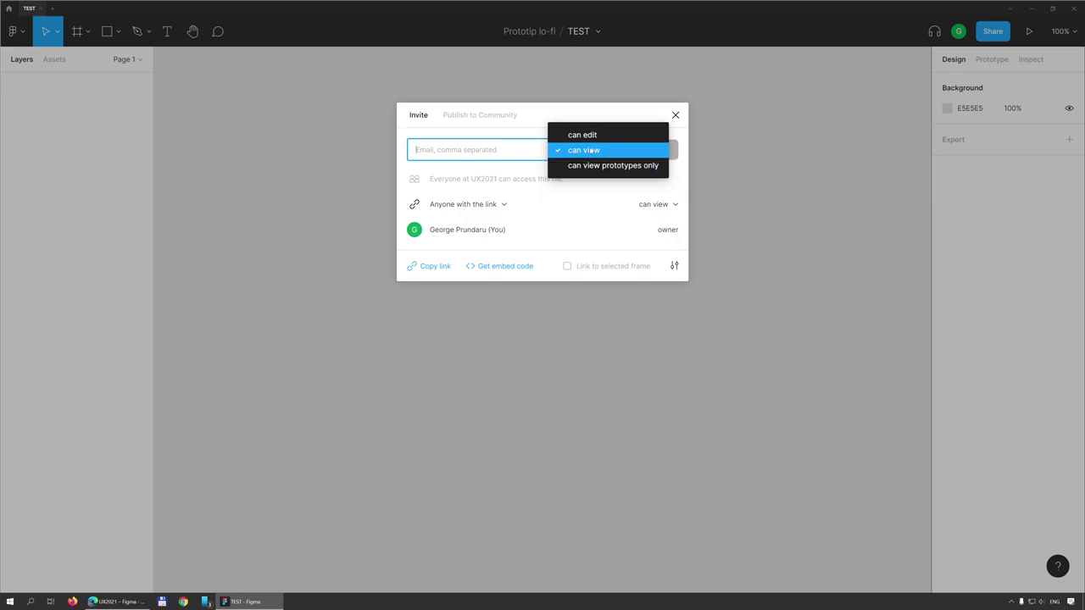
left_click(589, 137)
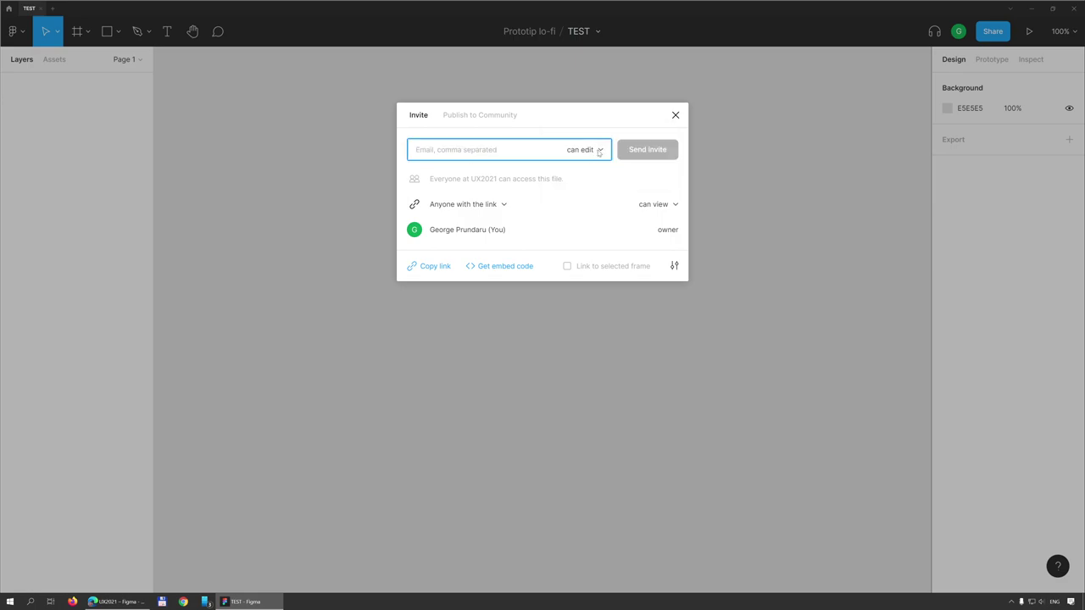
left_click(597, 153)
left_click(606, 182)
left_click(601, 153)
left_click(555, 116)
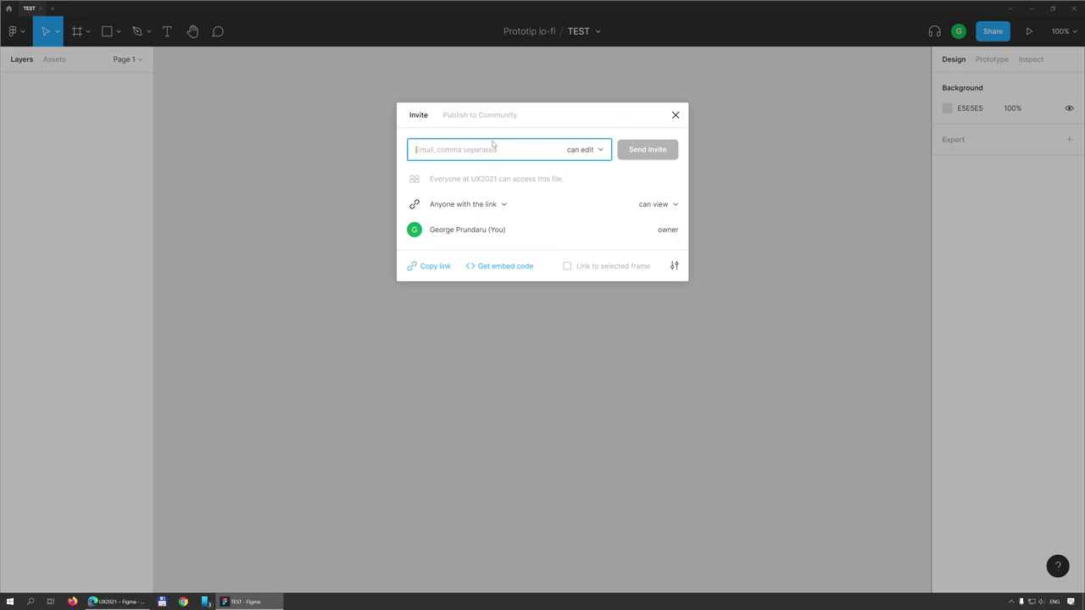